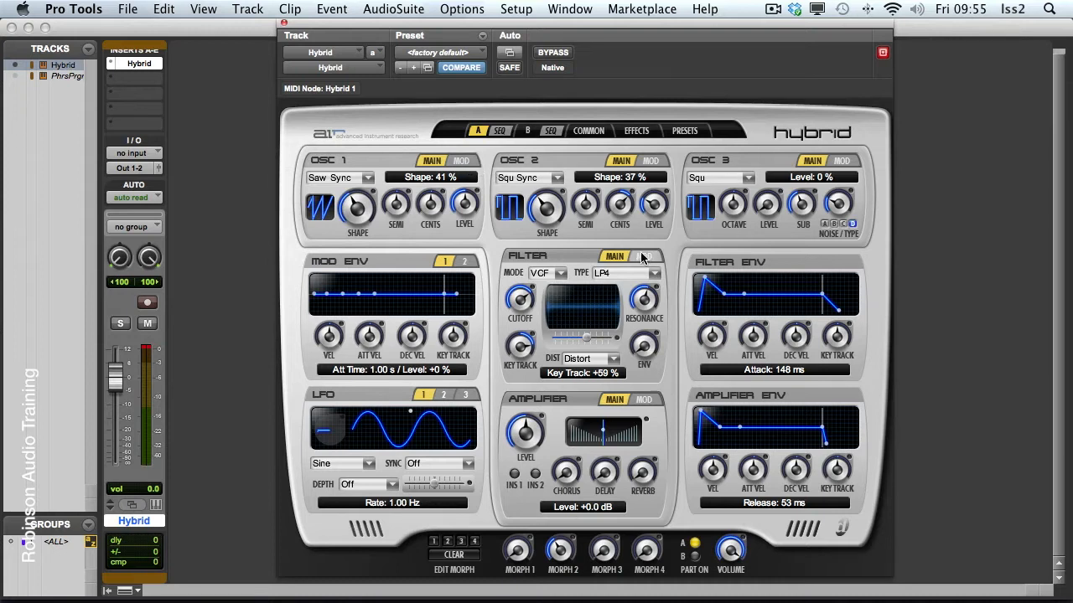
# - Look over the modulation pages of all three oscillators, then return Osc 2 and Osc 3 to their main pages
pyautogui.click(462, 161)
pyautogui.click(650, 161)
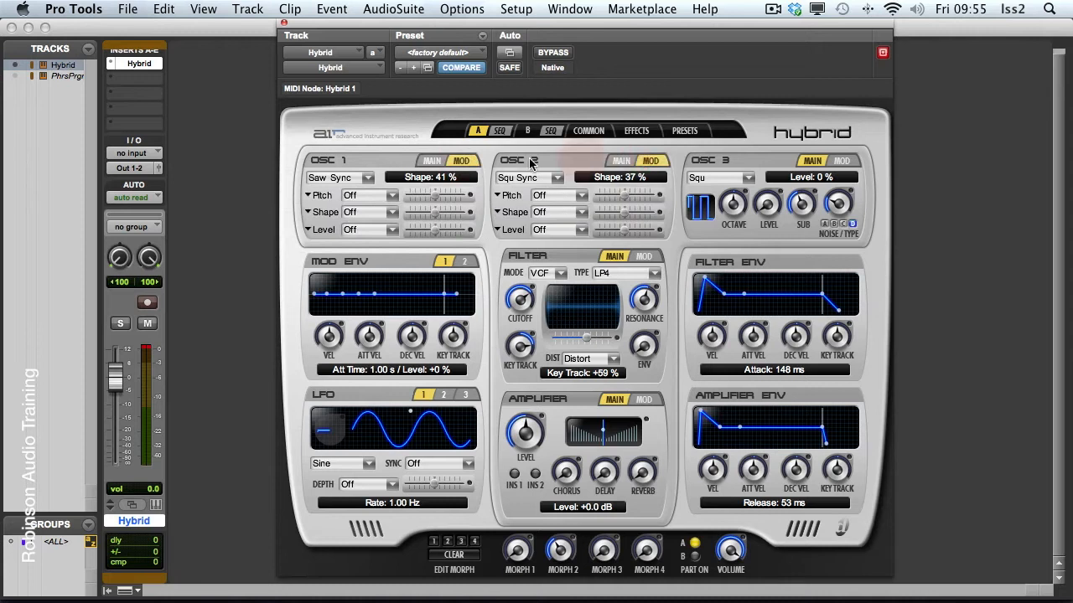
pyautogui.click(429, 162)
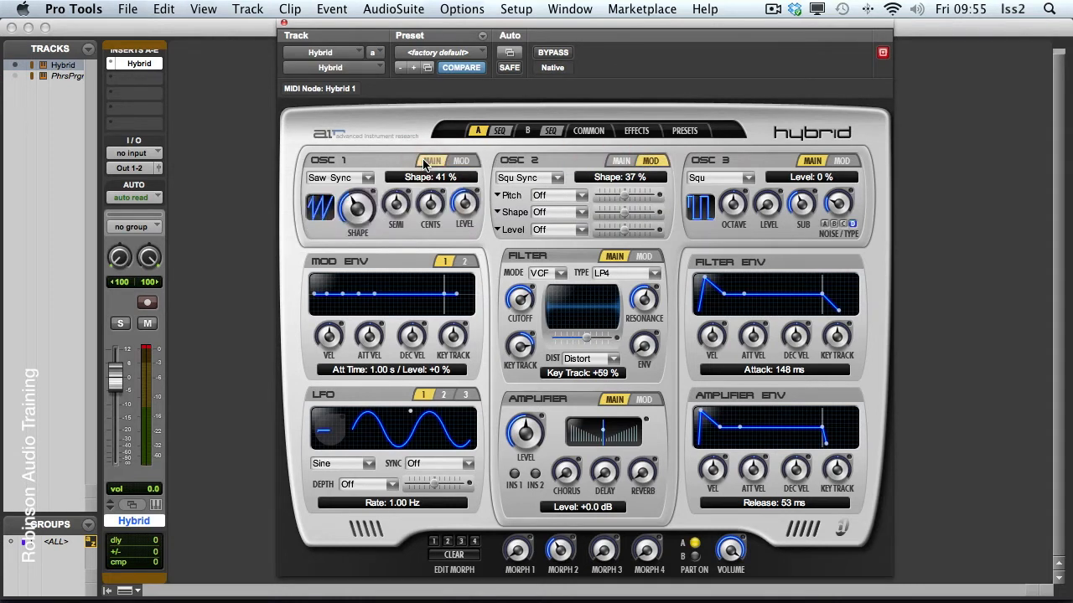
pyautogui.click(464, 161)
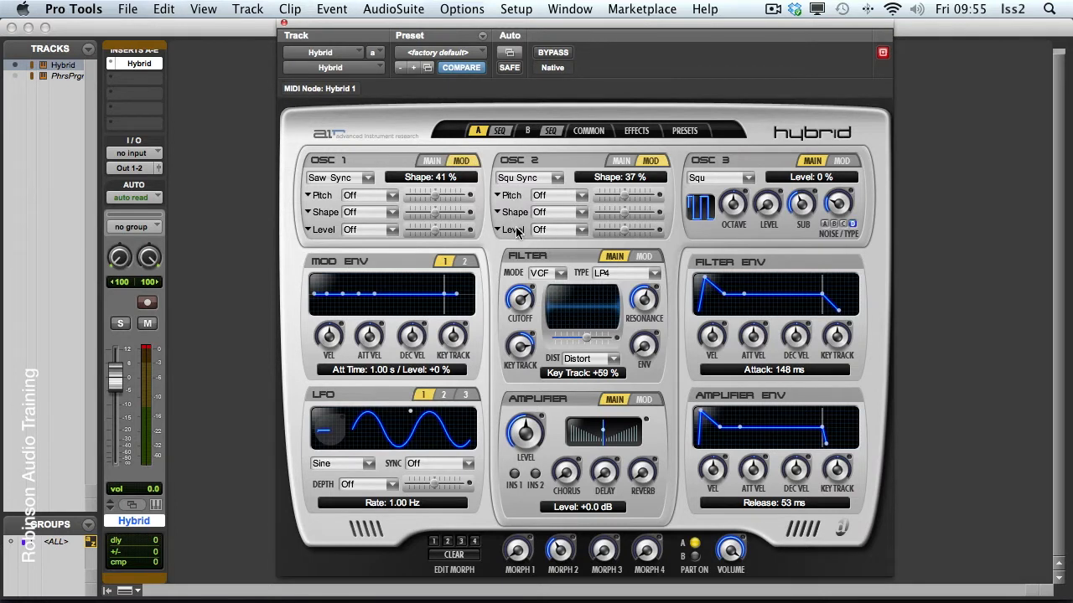
pyautogui.click(844, 162)
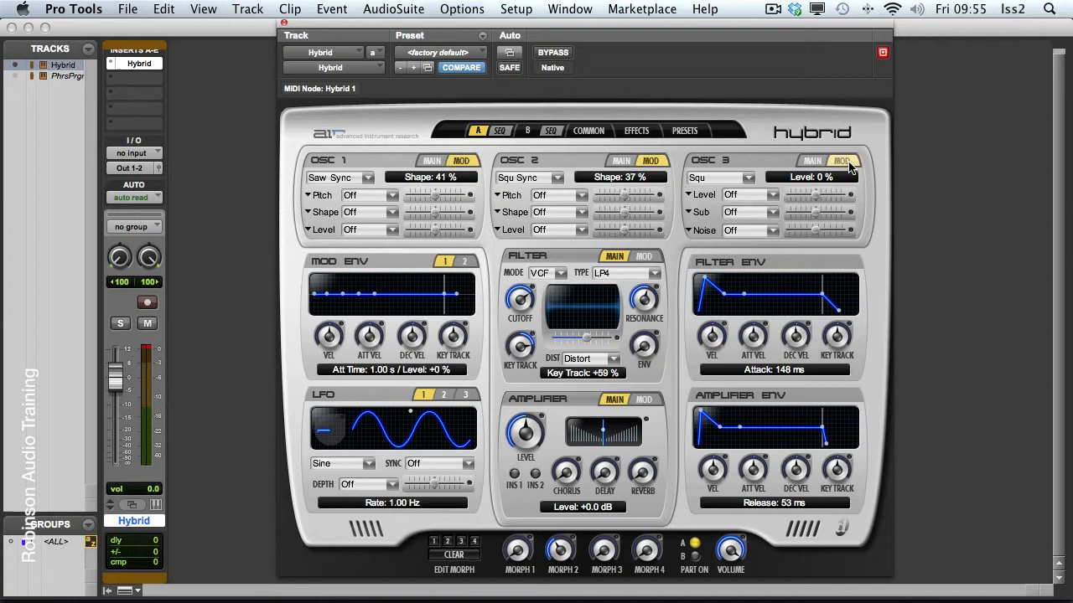
pyautogui.click(812, 160)
pyautogui.click(632, 163)
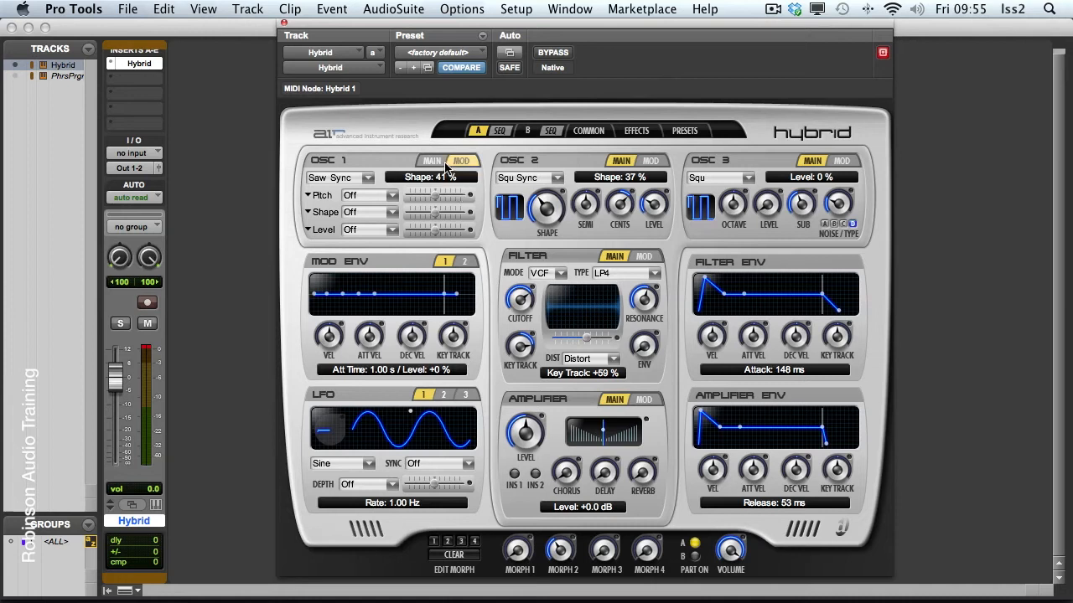
# - Assign Env1 as Osc 1's pitch modulation source with a depth of about +40%
pyautogui.click(391, 197)
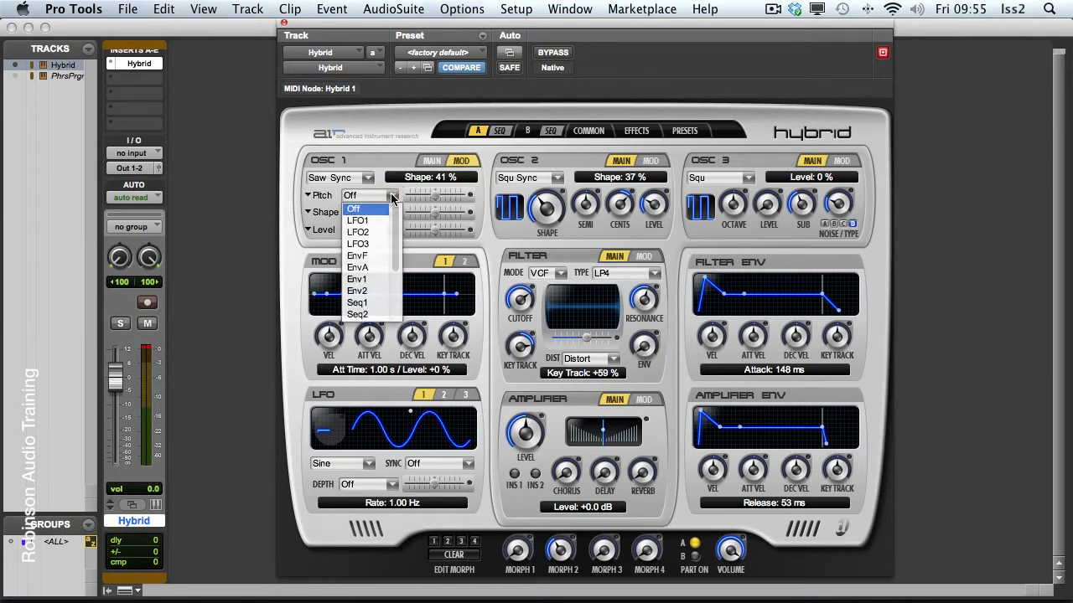
pyautogui.click(377, 281)
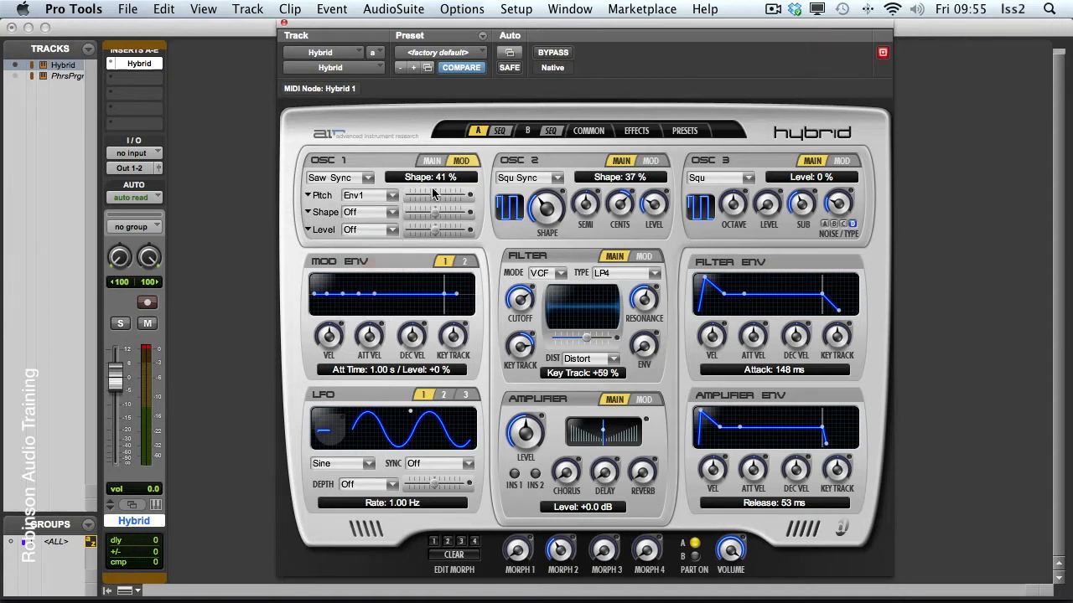
pyautogui.moveTo(437, 197); pyautogui.dragTo(450, 198)
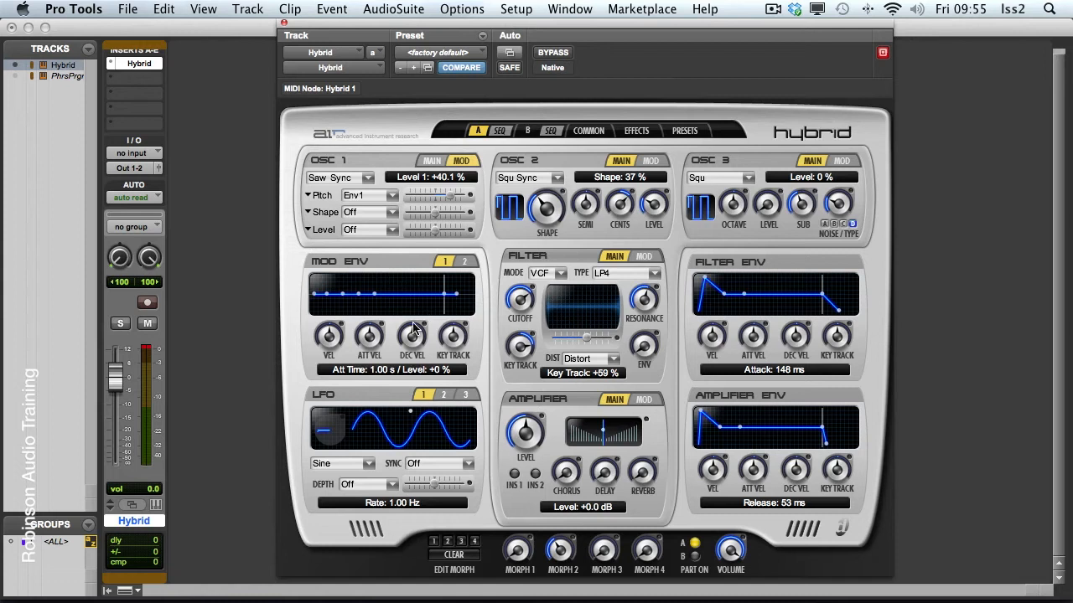
# - Shorten Mod Envelope 1's start time to about 71 ms and reset its start level to 0%
pyautogui.click(465, 263)
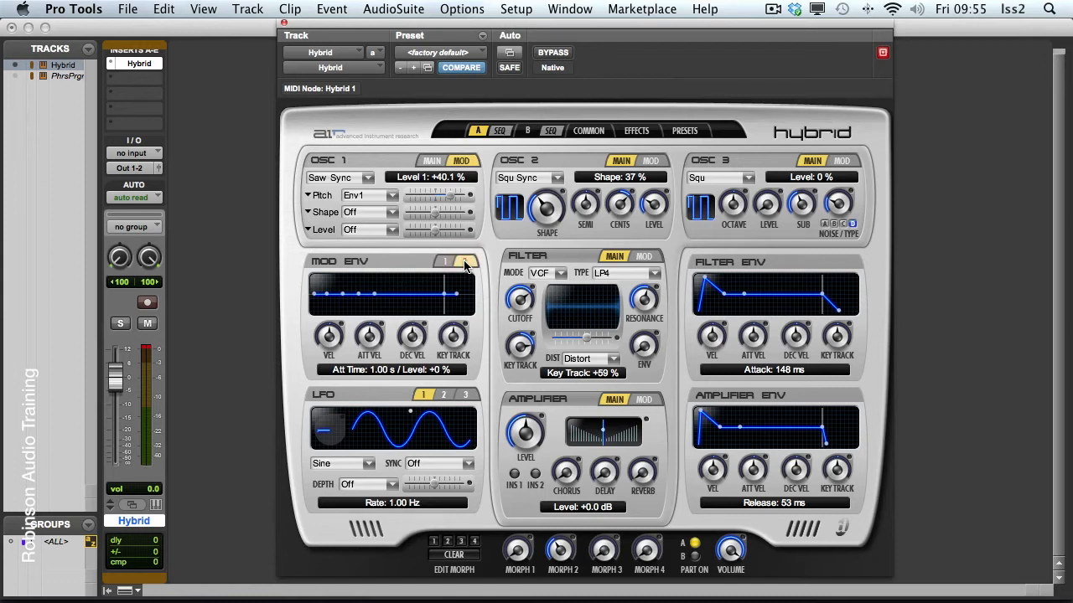
pyautogui.click(446, 263)
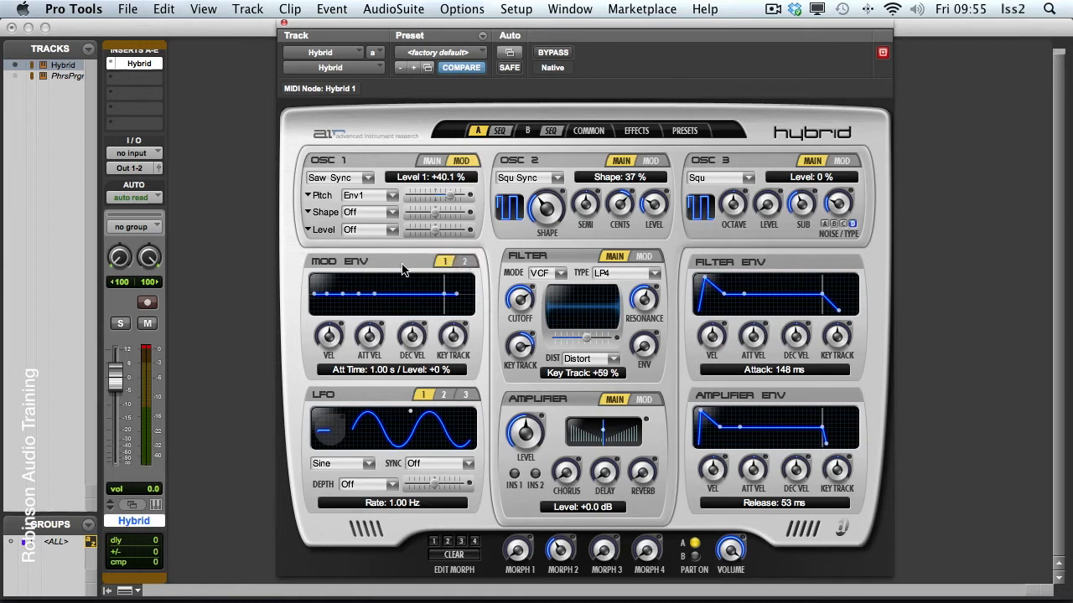
pyautogui.click(314, 293)
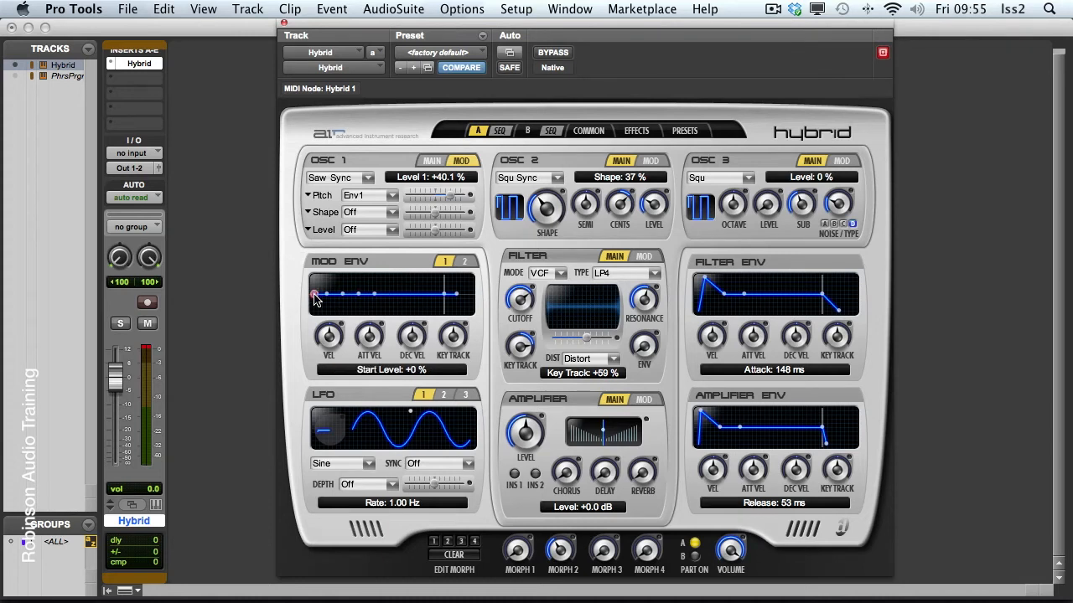
pyautogui.click(327, 294)
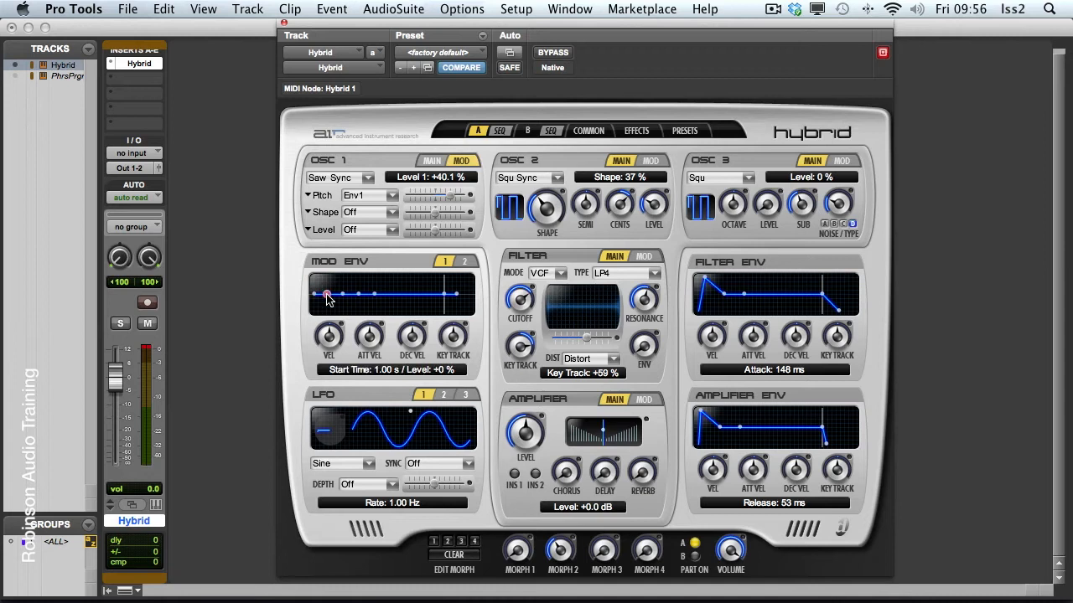
pyautogui.moveTo(327, 295)
pyautogui.mouseDown()
pyautogui.moveTo(338, 295)
pyautogui.moveTo(323, 297)
pyautogui.mouseUp()
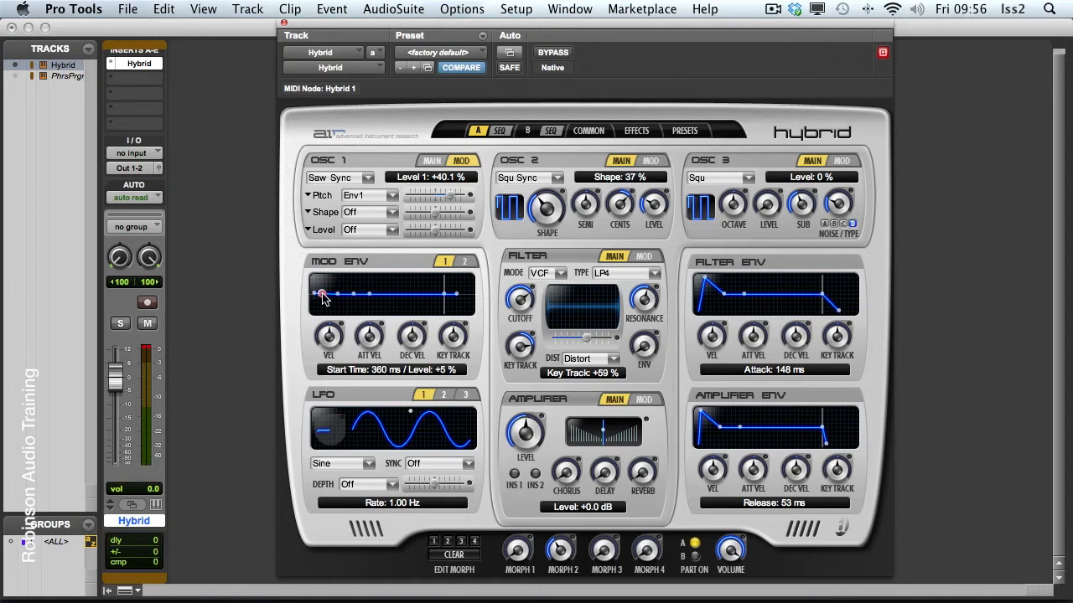
pyautogui.moveTo(323, 300); pyautogui.dragTo(409, 300)
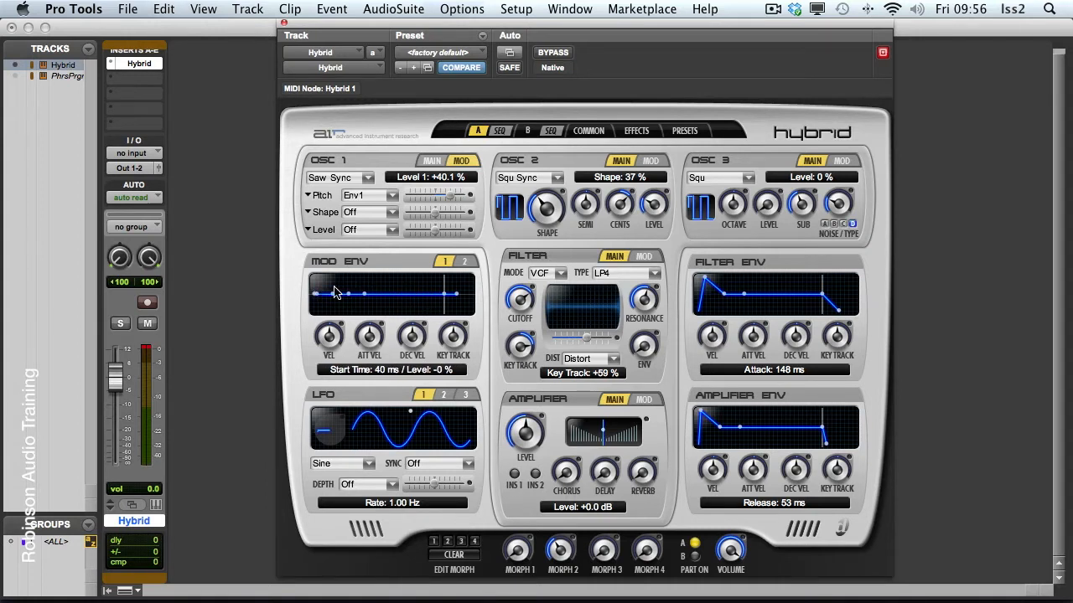
pyautogui.press('super')
pyautogui.moveTo(317, 299); pyautogui.dragTo(318, 301)
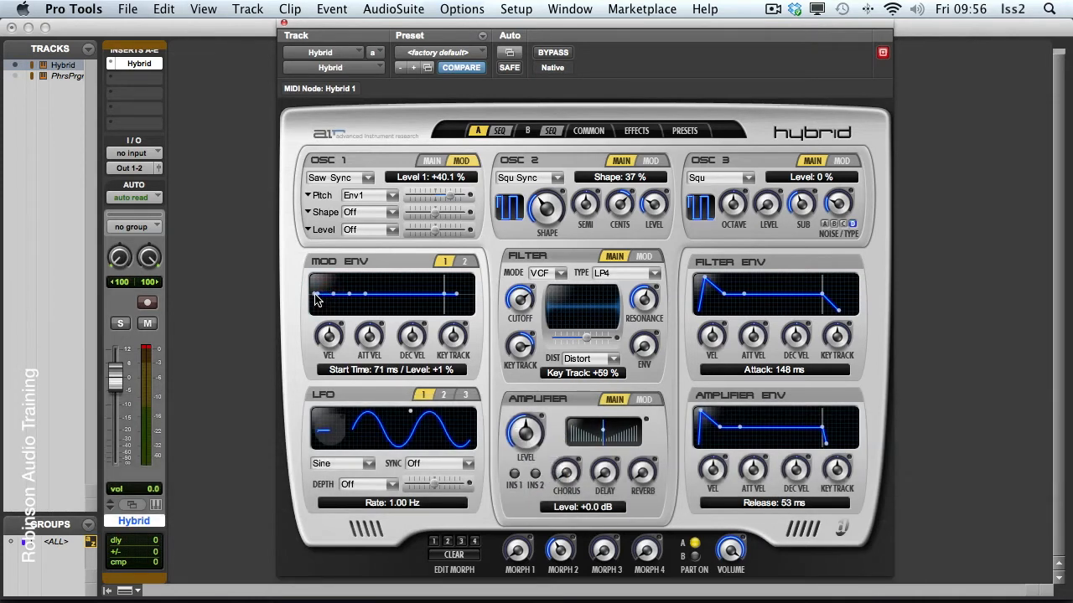
pyautogui.press('super')
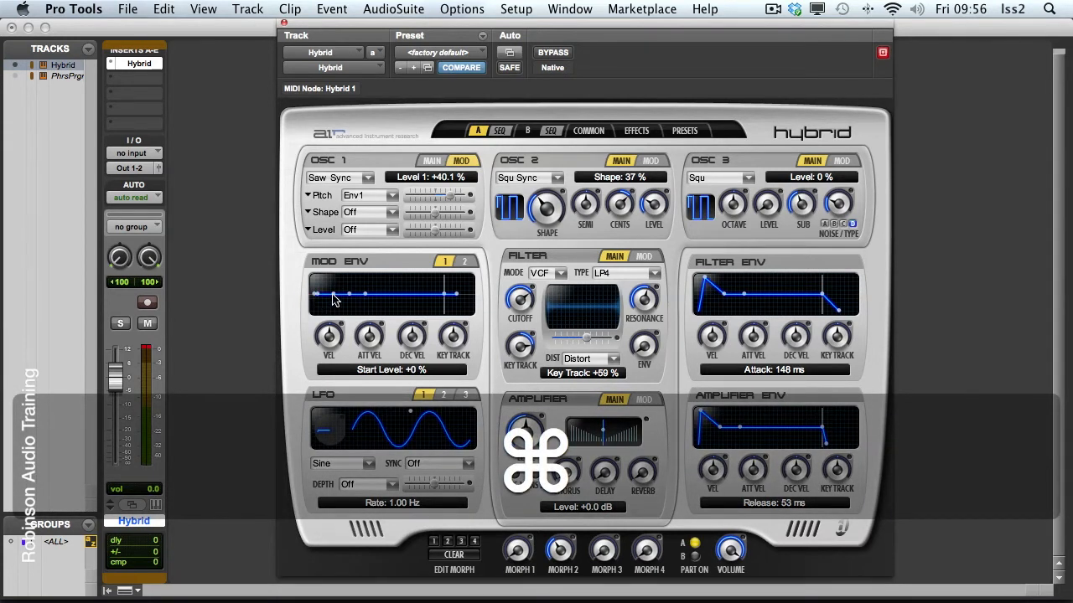
# - Shape Mod Envelope 1 with a 558 ms attack at +89% and a 640 ms second decay, and set Osc 1's pitch modulation depth to +16%
pyautogui.moveTo(334, 297); pyautogui.dragTo(317, 247)
pyautogui.press('super')
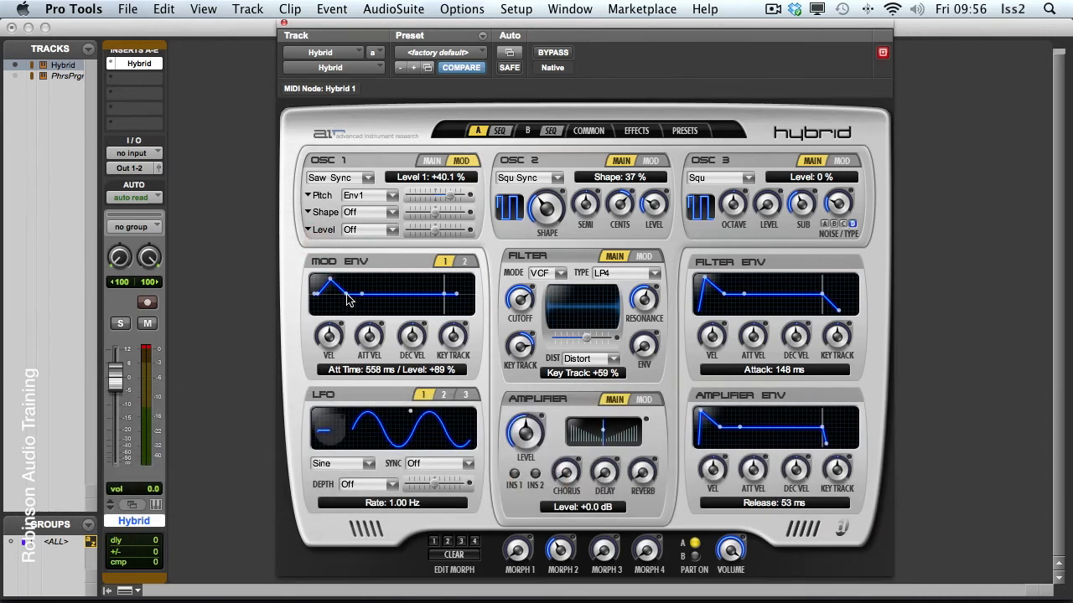
pyautogui.moveTo(346, 294)
pyautogui.mouseDown()
pyautogui.moveTo(355, 304)
pyautogui.moveTo(344, 307)
pyautogui.moveTo(340, 297)
pyautogui.moveTo(354, 297)
pyautogui.mouseUp()
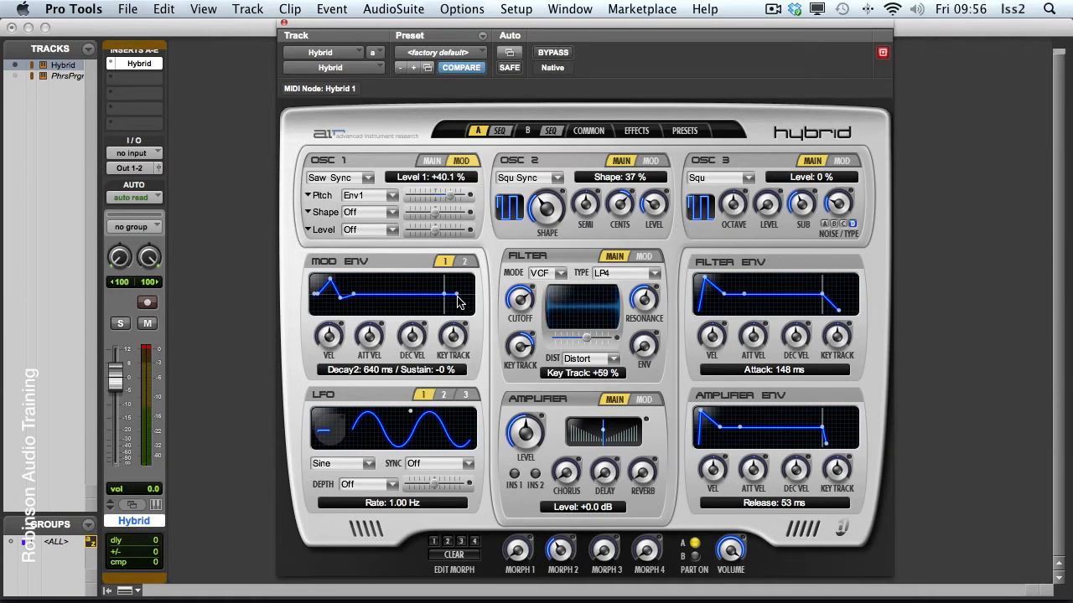
pyautogui.moveTo(450, 197); pyautogui.dragTo(444, 198)
# - Assign LFO1 to modulate the filter cutoff with a depth of about +93%
pyautogui.click(642, 257)
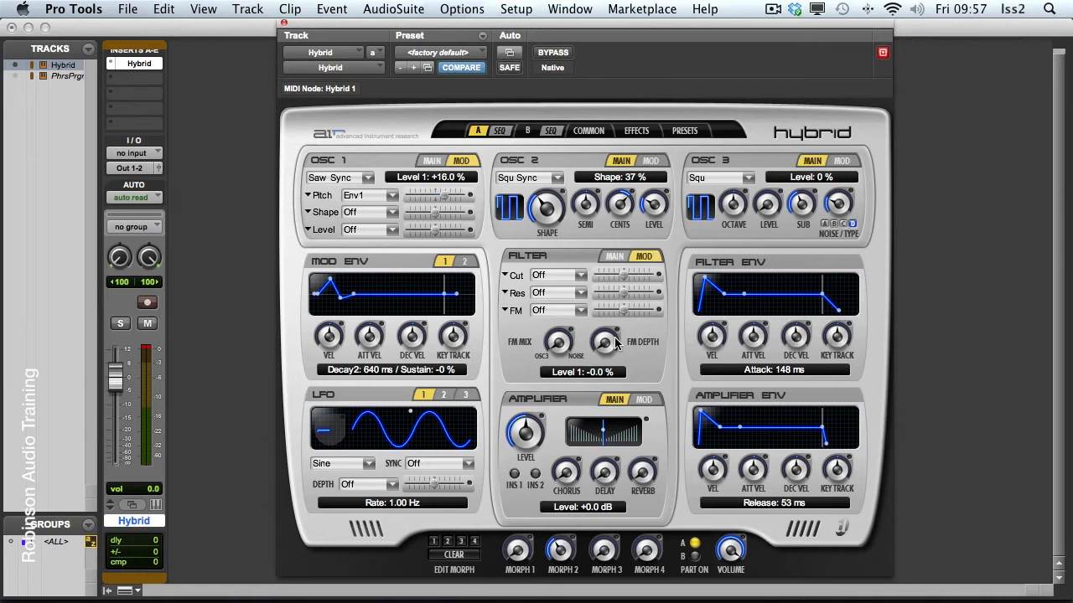
pyautogui.click(581, 277)
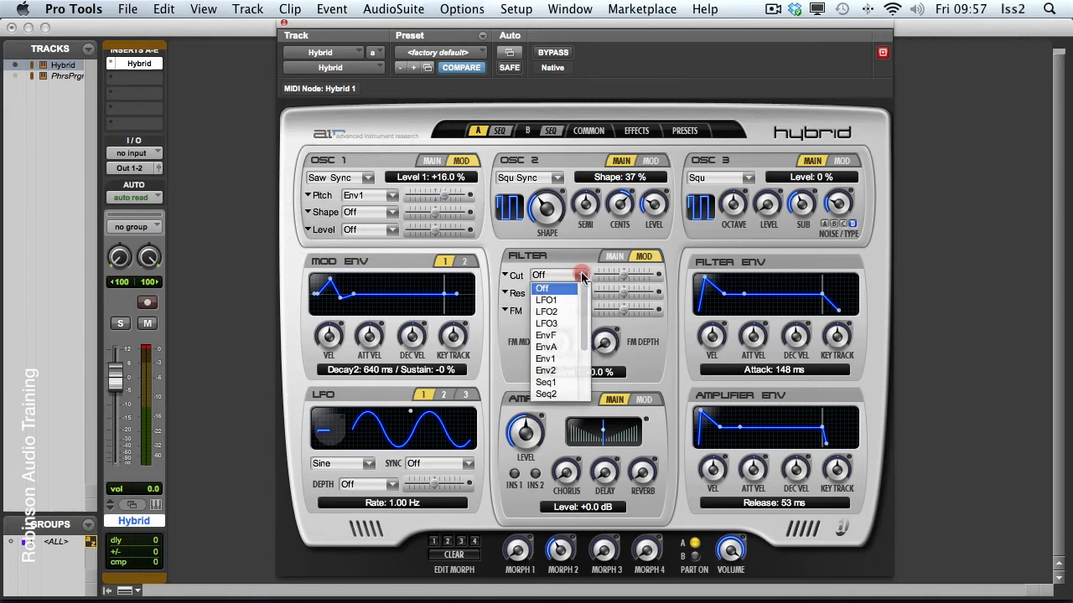
pyautogui.click(546, 300)
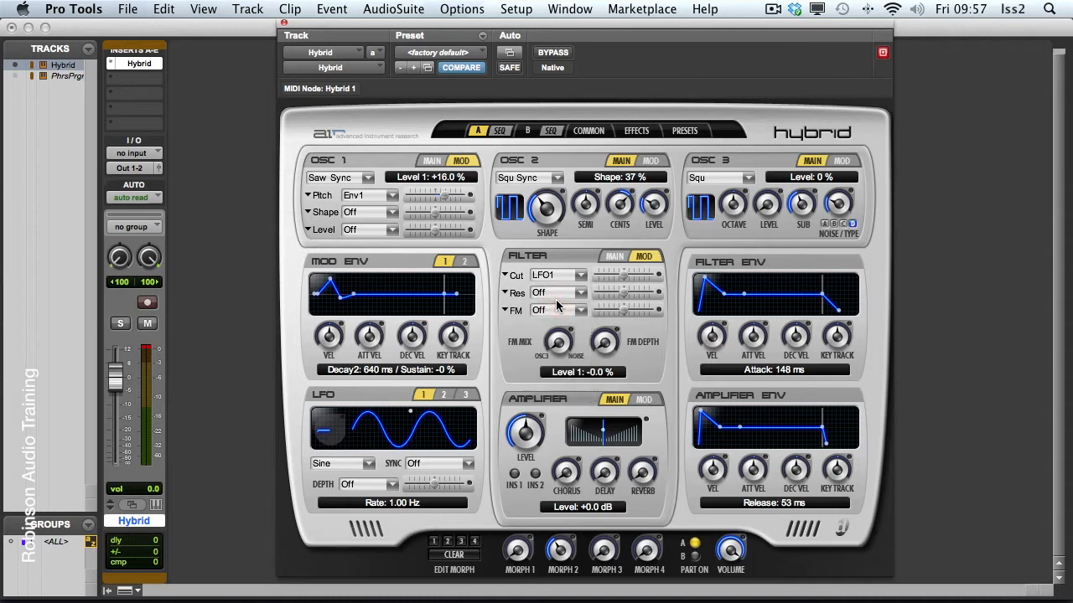
pyautogui.moveTo(627, 276); pyautogui.dragTo(653, 278)
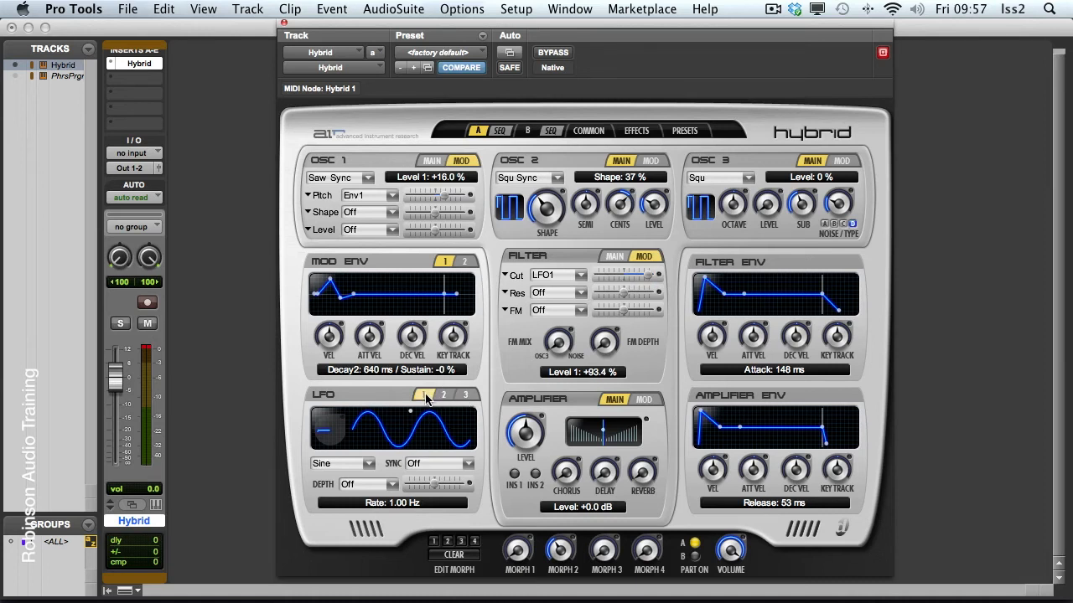
# - Keep LFO 1's waveform as Sine and set its modulation level to +36% and its rate to about 0.23 Hz
pyautogui.click(366, 466)
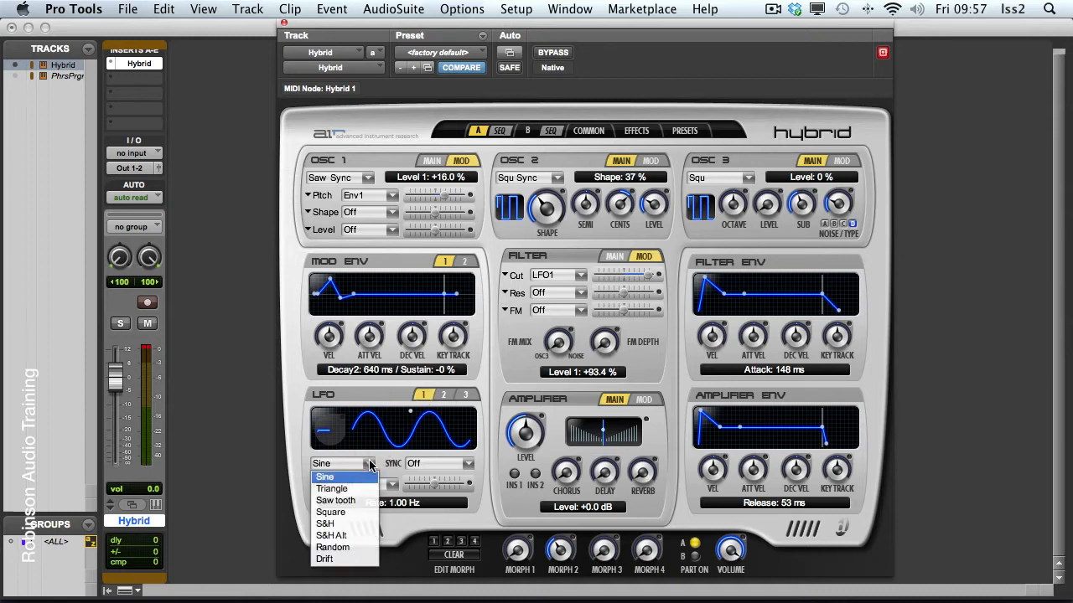
pyautogui.click(370, 466)
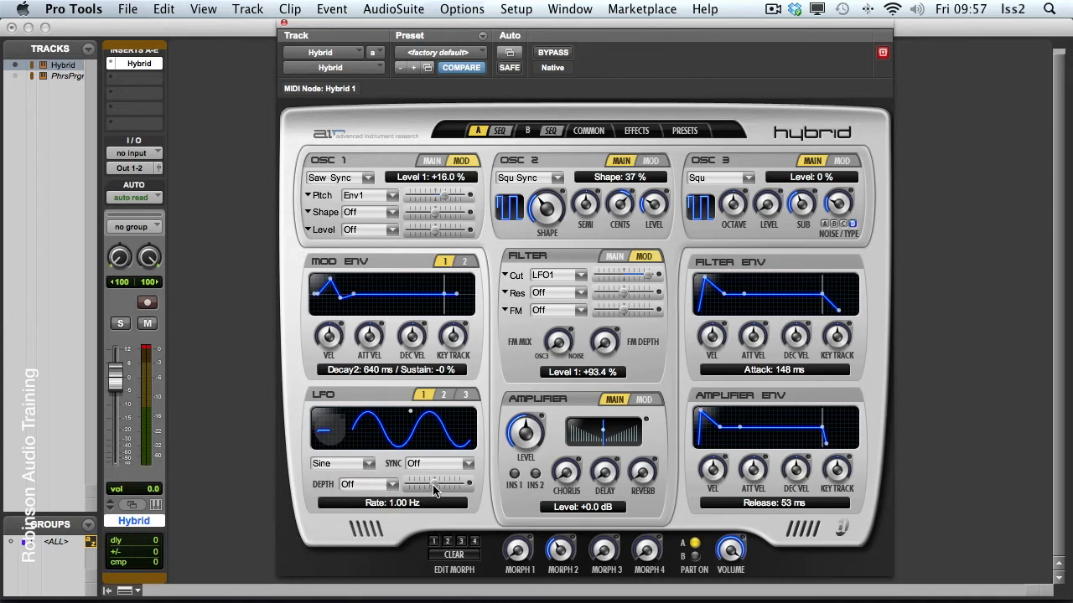
pyautogui.moveTo(437, 487); pyautogui.dragTo(453, 487)
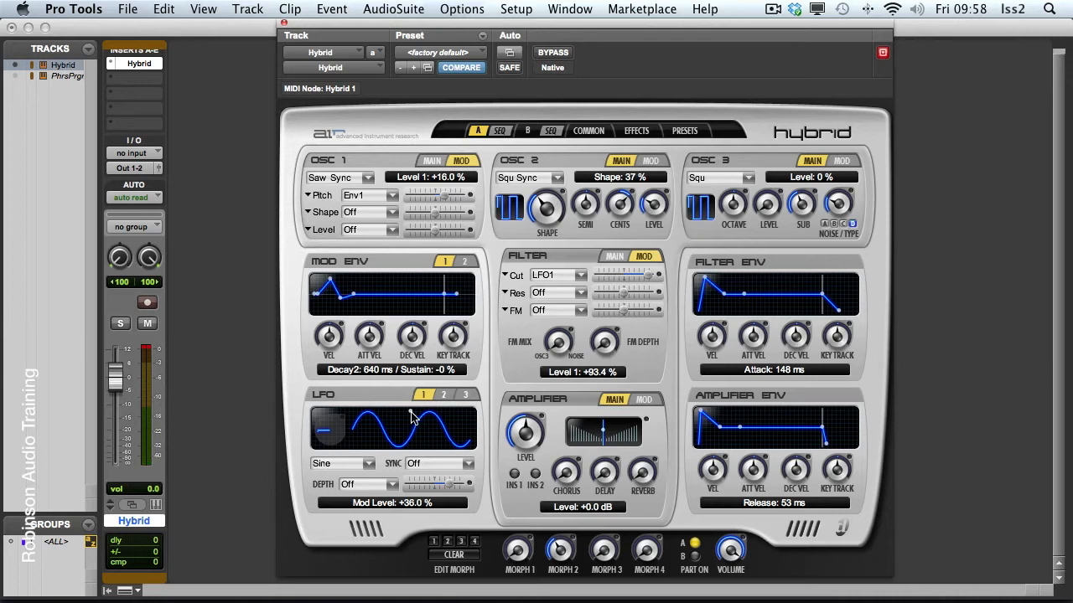
pyautogui.moveTo(411, 417)
pyautogui.mouseDown()
pyautogui.moveTo(352, 416)
pyautogui.moveTo(431, 413)
pyautogui.mouseUp()
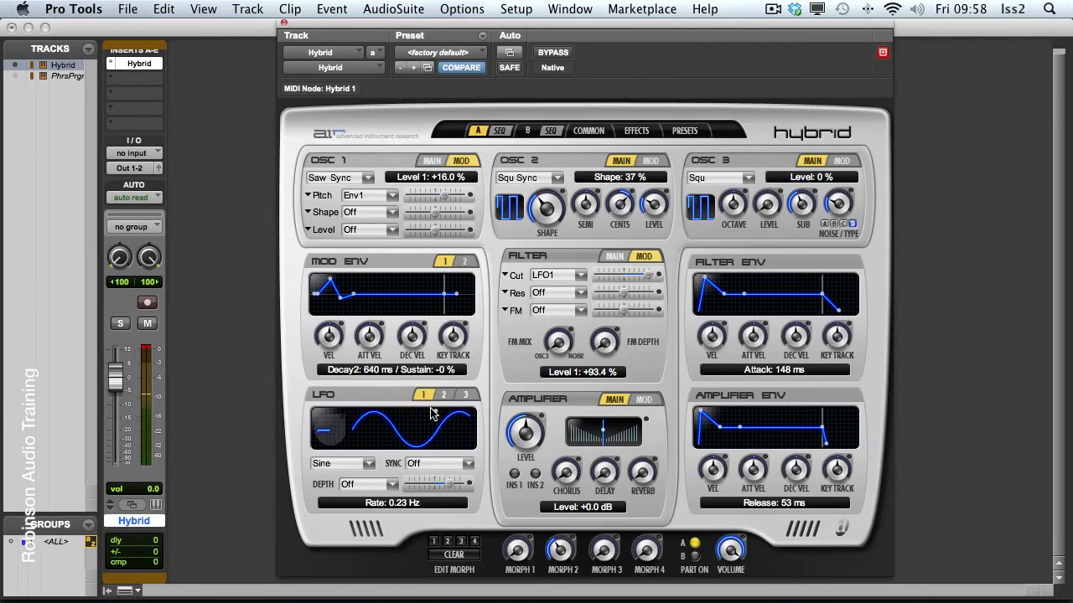
# - Sync LFO 1 to First Note and set its phase to 100°
pyautogui.click(466, 466)
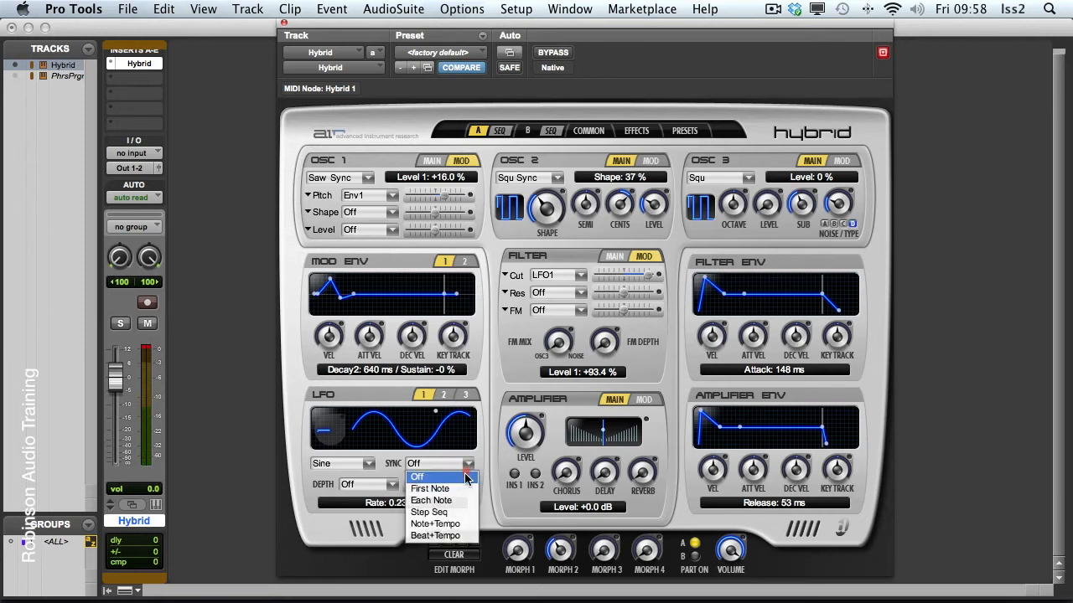
pyautogui.click(464, 490)
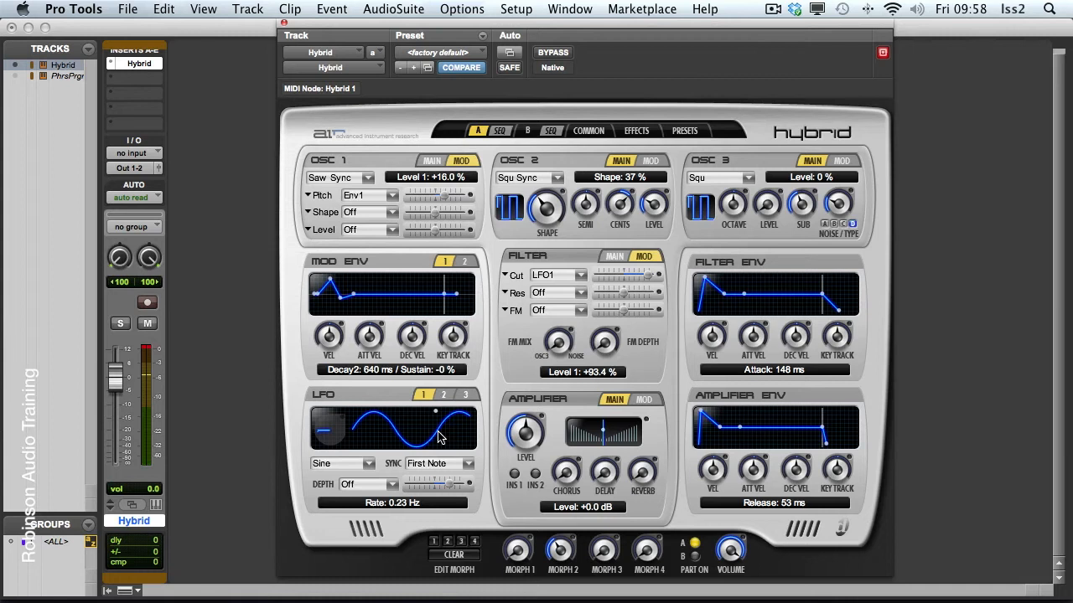
pyautogui.click(466, 466)
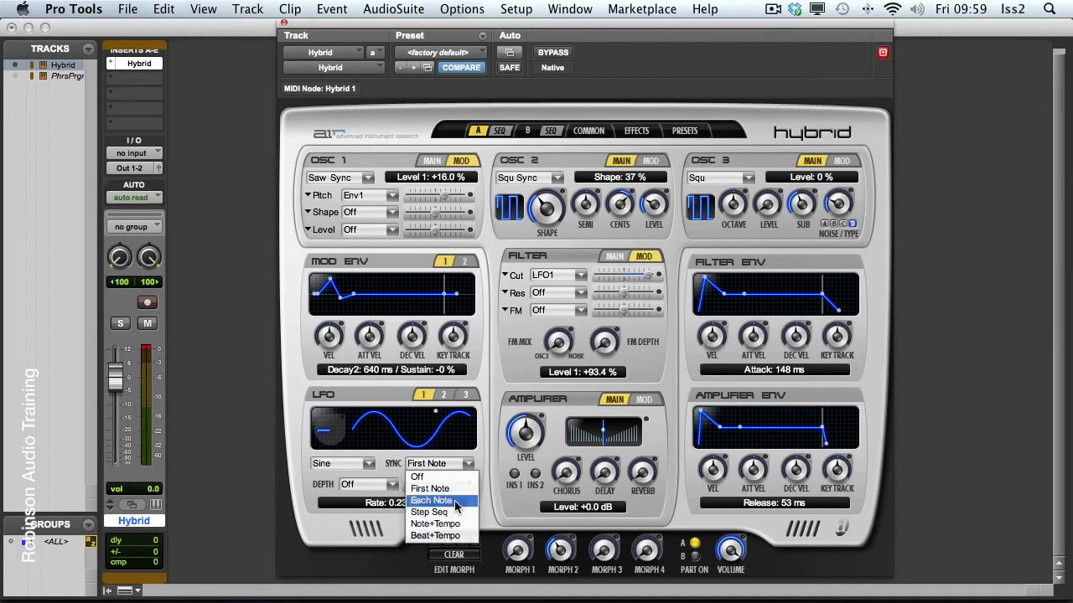
pyautogui.click(390, 466)
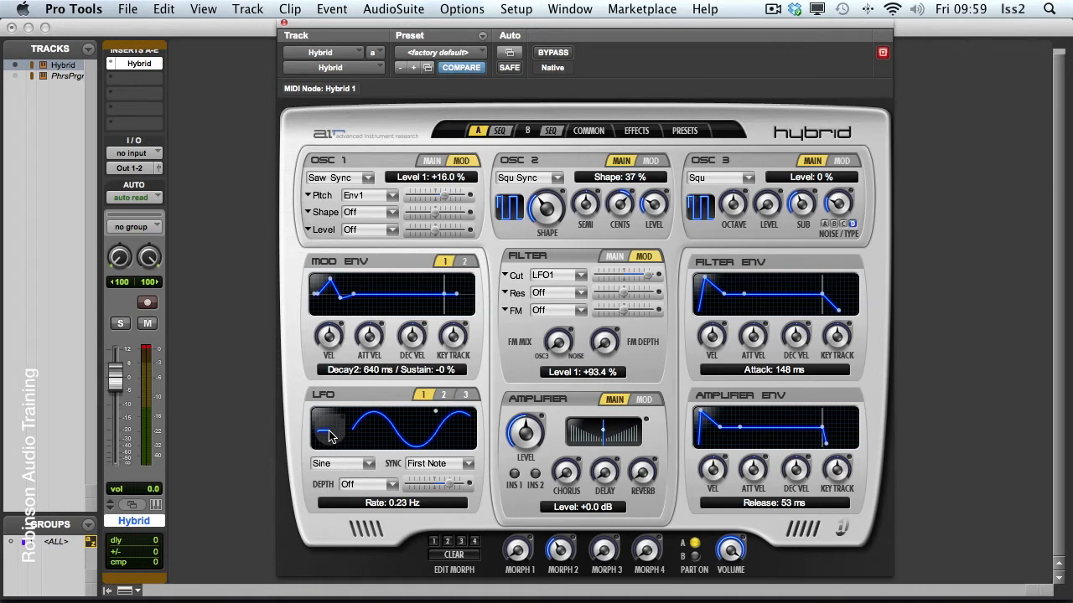
pyautogui.moveTo(329, 435); pyautogui.dragTo(334, 399)
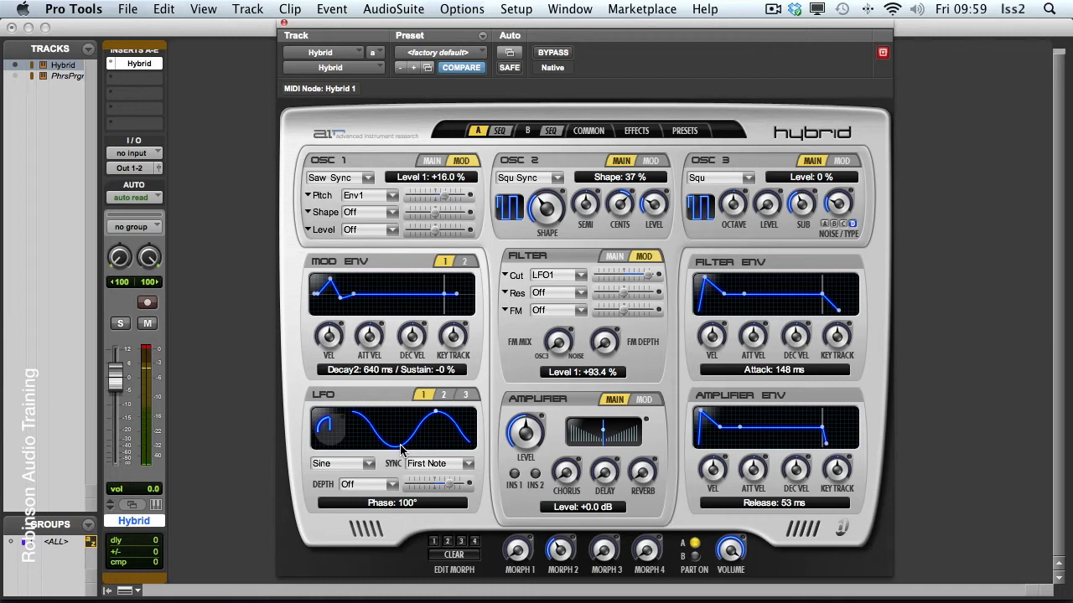
# - Examine the amplifier's volume modulation sources, then return the filter and amplifier to their main pages
pyautogui.click(643, 400)
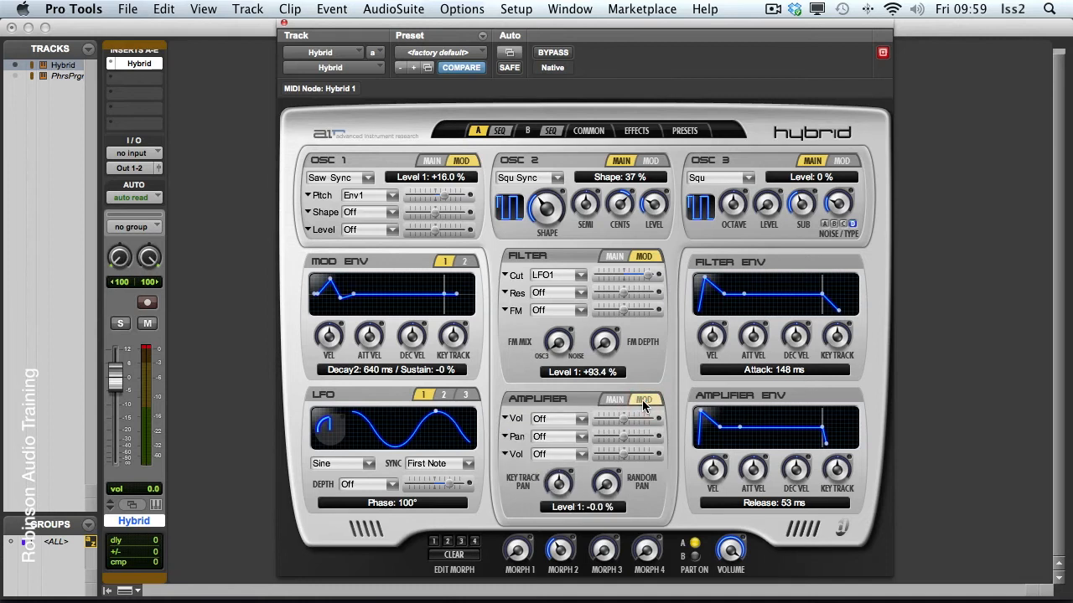
pyautogui.click(583, 420)
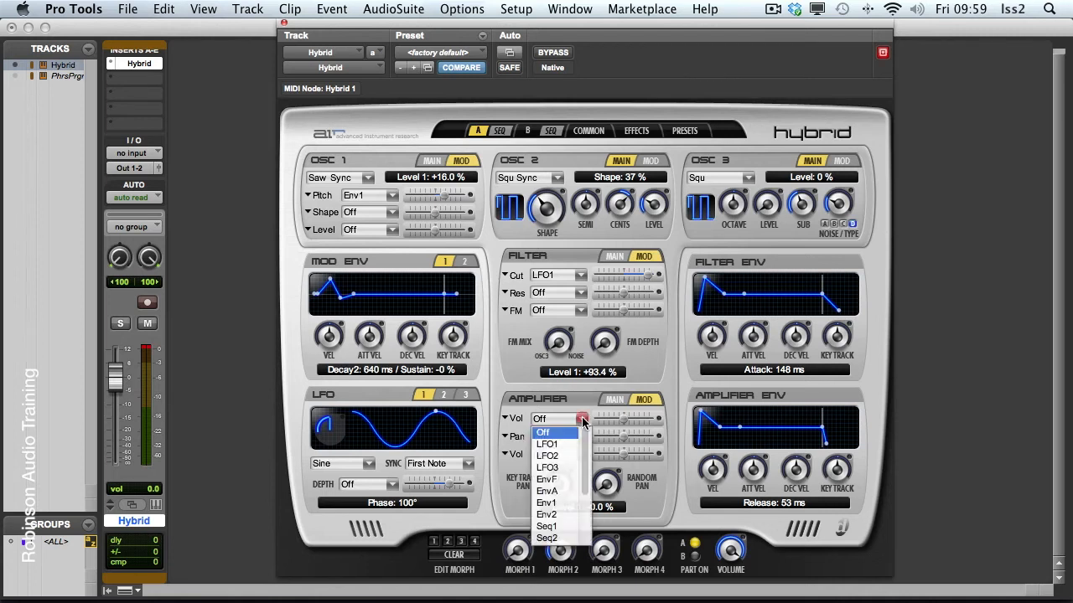
pyautogui.click(584, 409)
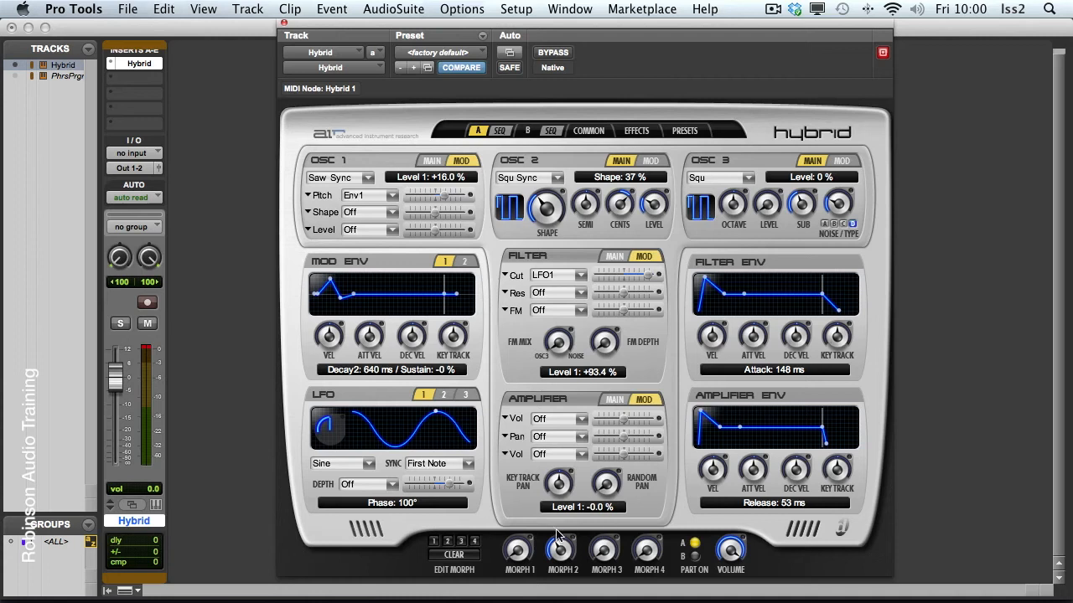
pyautogui.click(615, 256)
pyautogui.click(616, 400)
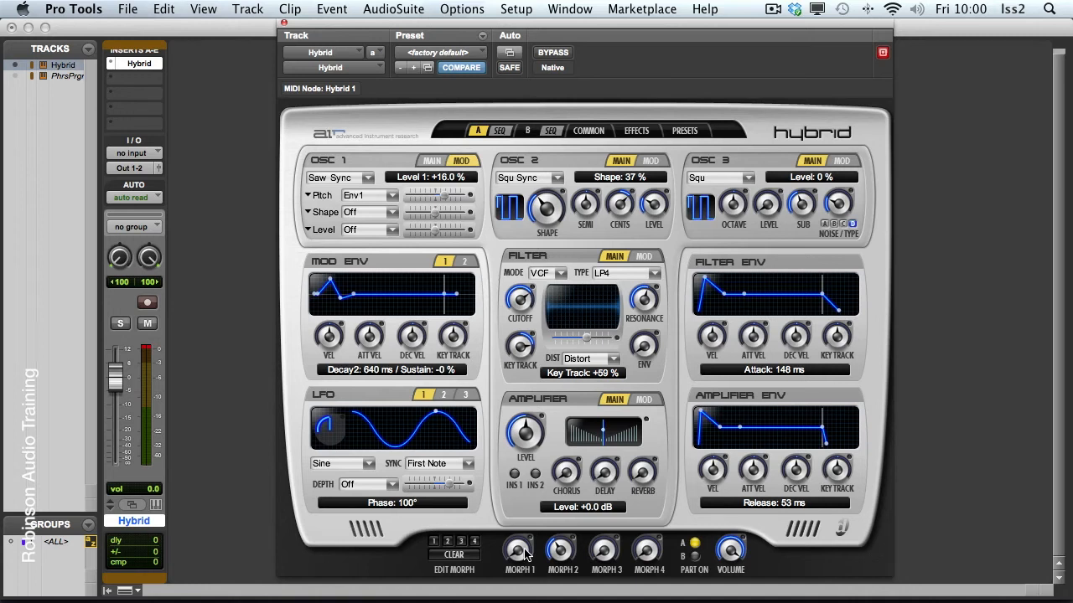
# - Assign Morph 1 in part A to the filter, taking cutoff to 70% and resonance to 55%, and finish editing the morph
pyautogui.click(434, 543)
pyautogui.moveTo(520, 302); pyautogui.dragTo(518, 270)
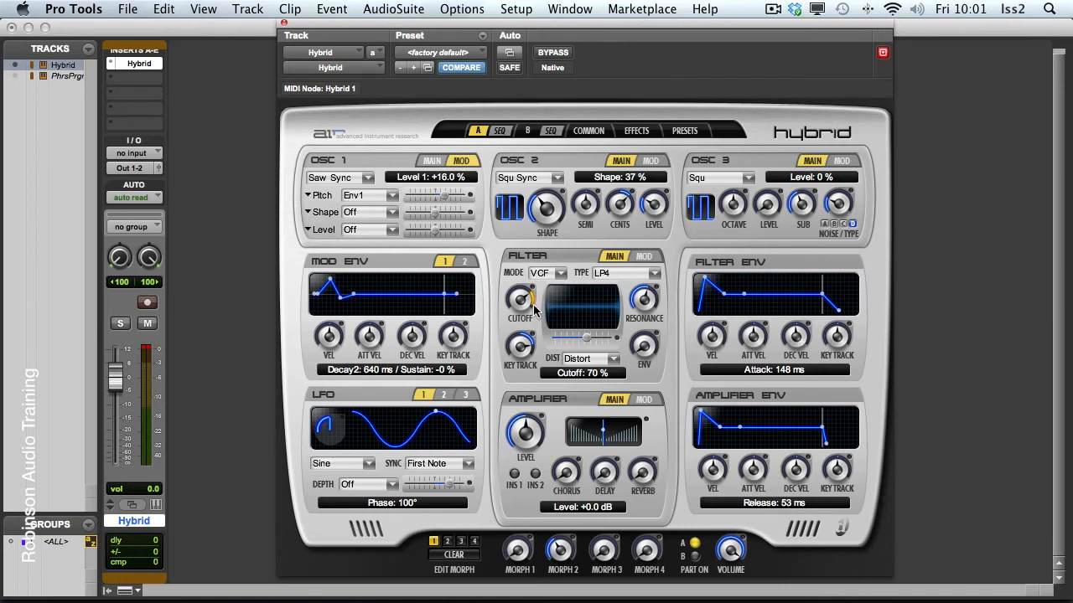
pyautogui.click(645, 298)
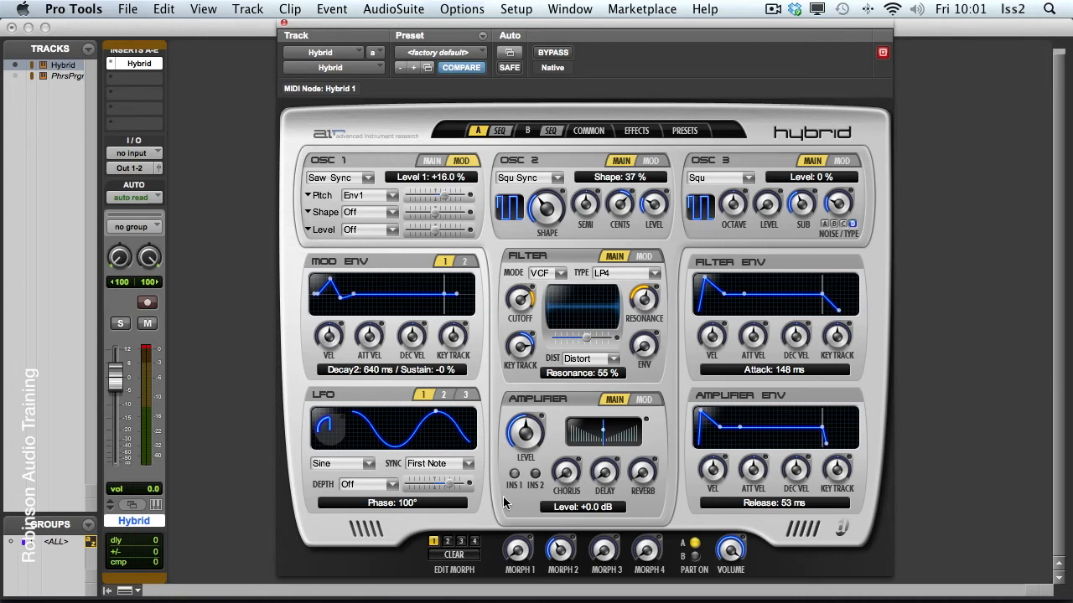
pyautogui.click(435, 543)
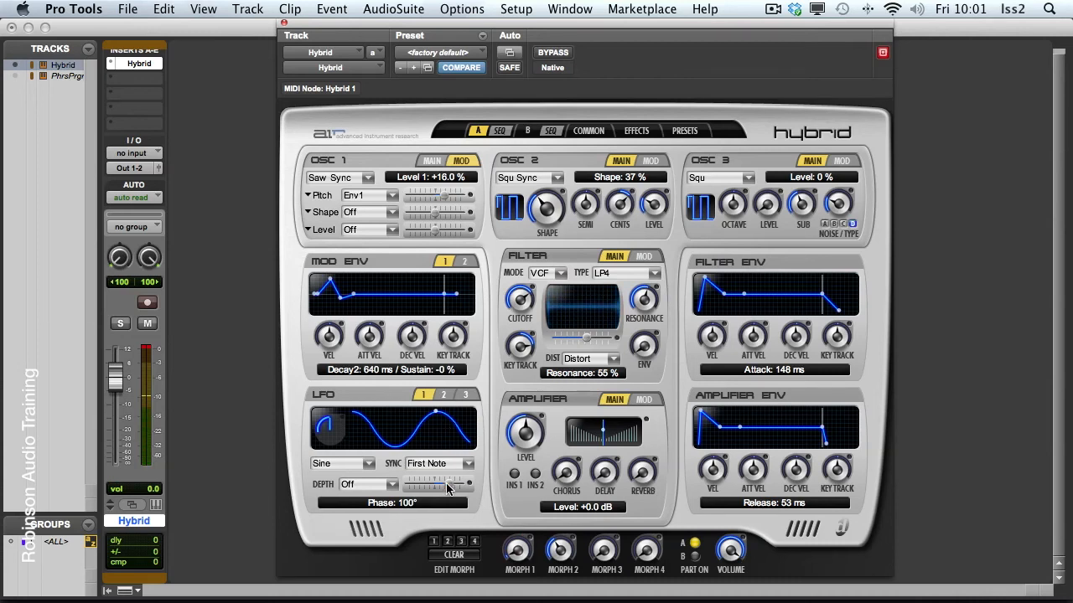
# - Reset the LFO1 modulation depth on part A's filter cutoff to 0% and turn up Morph 1
pyautogui.click(643, 255)
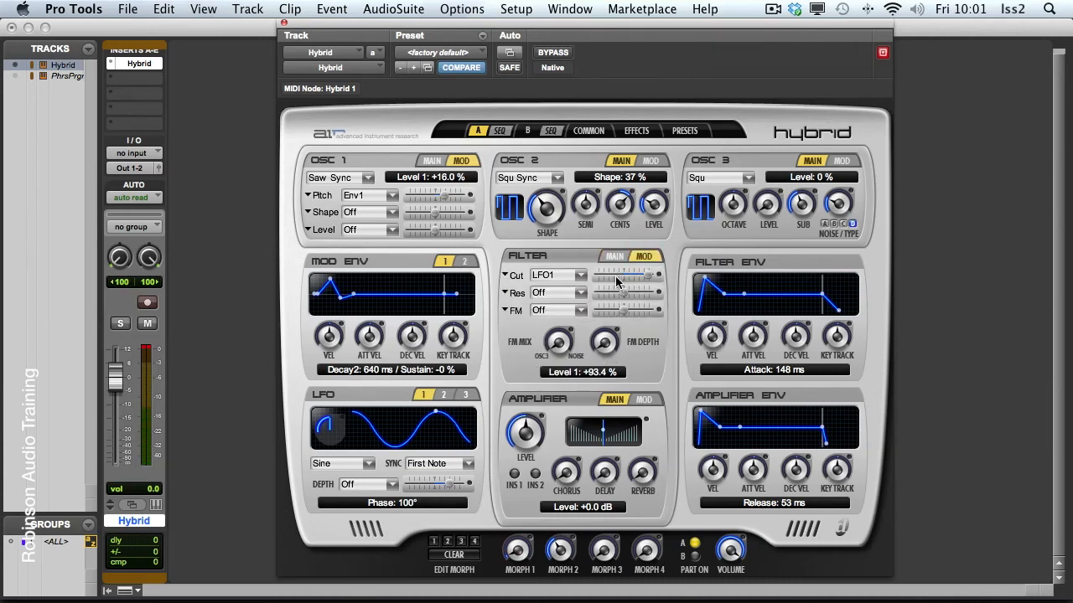
pyautogui.keyDown('alt'); pyautogui.click(646, 276); pyautogui.keyUp('alt')
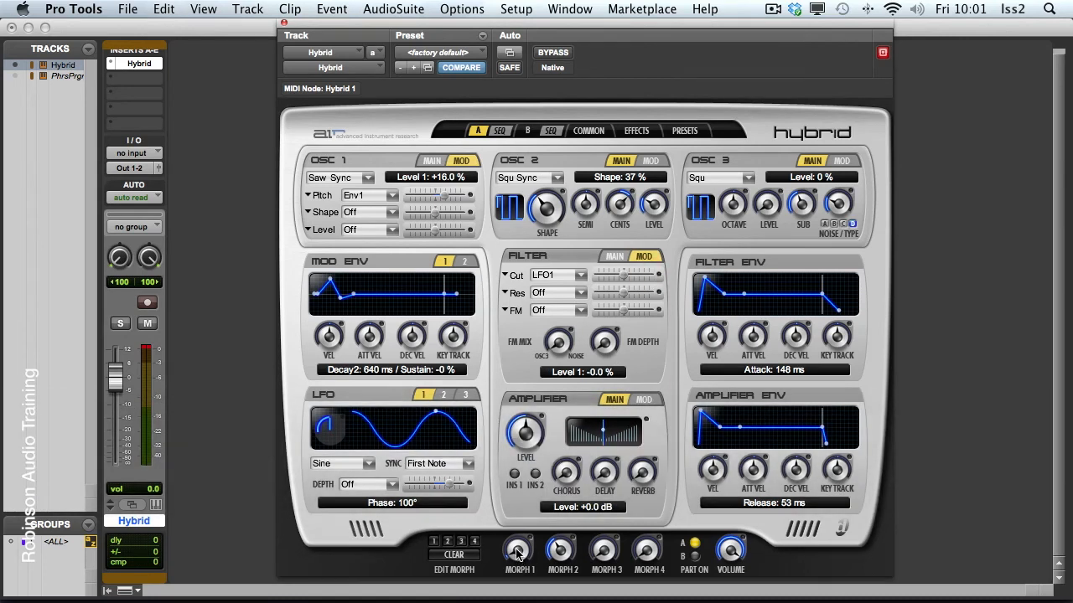
pyautogui.moveTo(516, 554)
pyautogui.mouseDown()
pyautogui.moveTo(526, 427)
pyautogui.moveTo(518, 568)
pyautogui.moveTo(519, 500)
pyautogui.mouseUp()
# - Compare parts A and B, switch part B on, and show part B's main filter settings
pyautogui.click(529, 131)
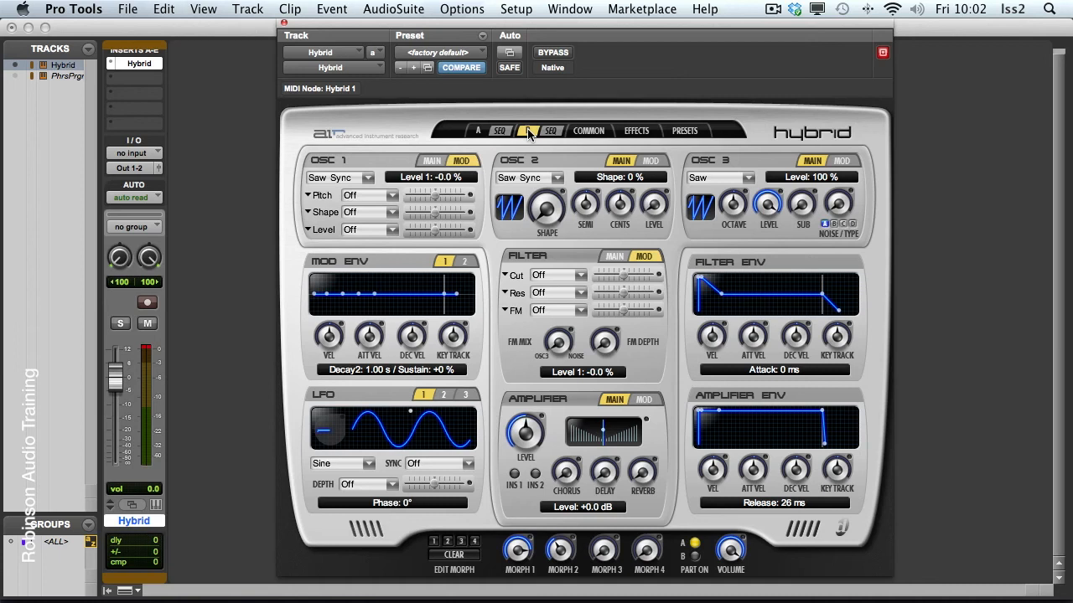
pyautogui.click(479, 132)
pyautogui.click(529, 133)
pyautogui.click(695, 557)
pyautogui.click(612, 259)
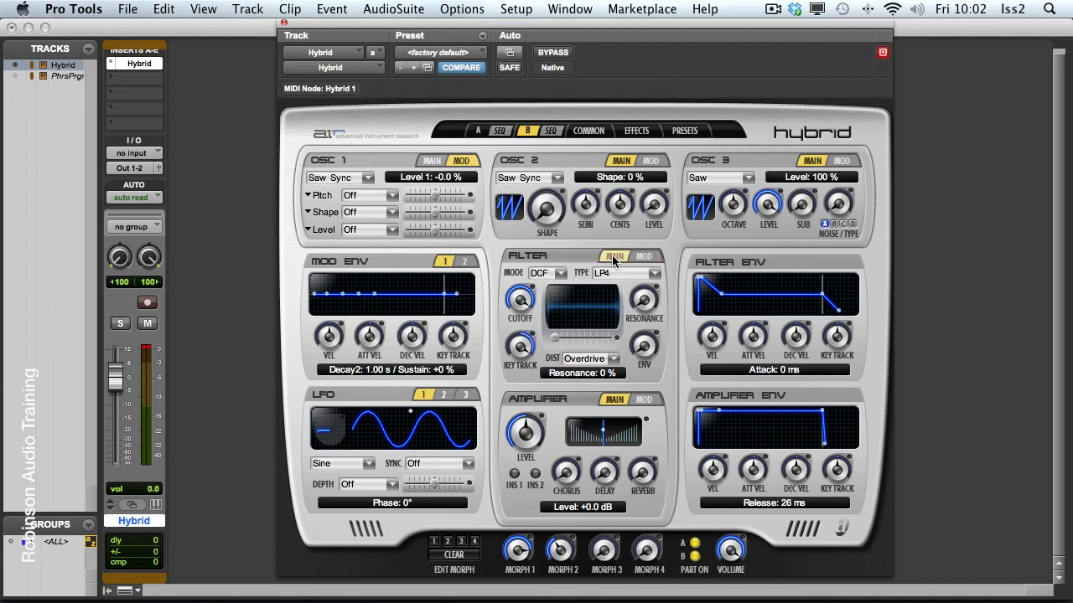
# - Assign Morph 1 in part B to the filter, with cutoff at 100% and resonance at about 43%
pyautogui.click(434, 542)
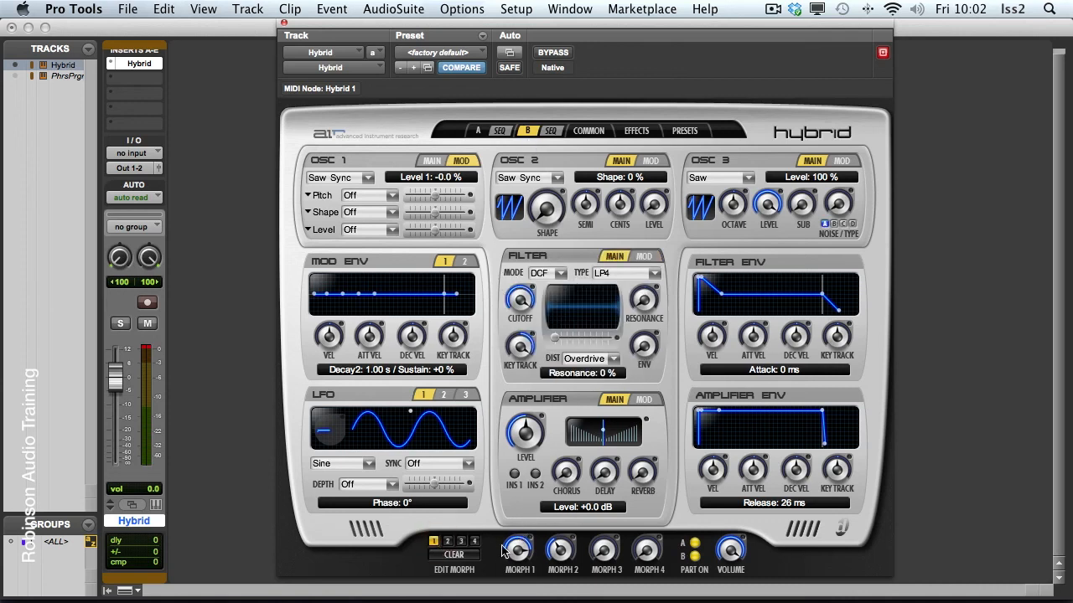
pyautogui.click(520, 302)
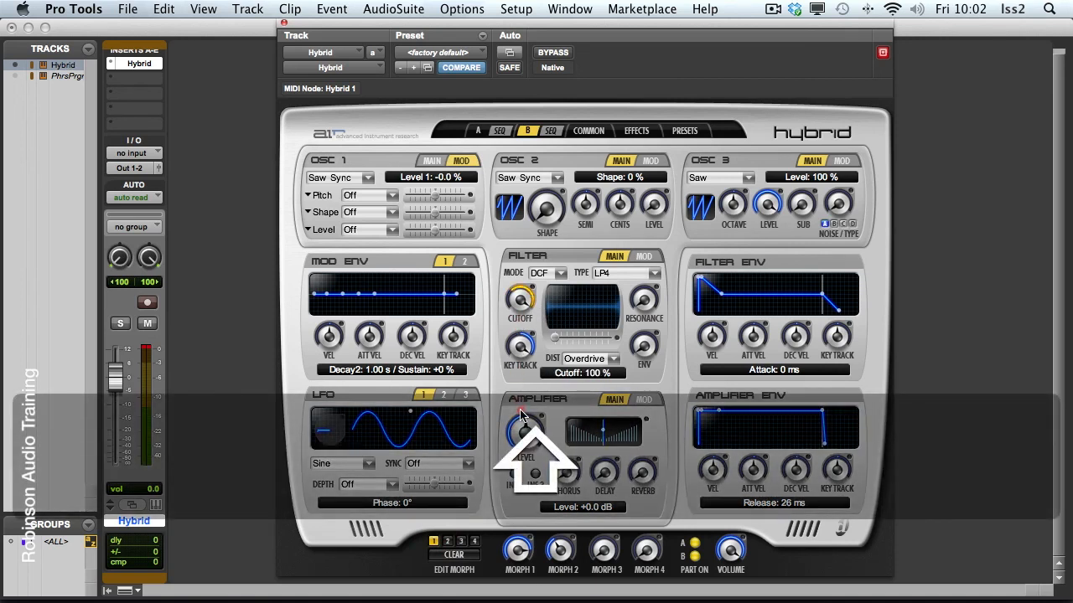
pyautogui.moveTo(645, 303); pyautogui.dragTo(650, 234)
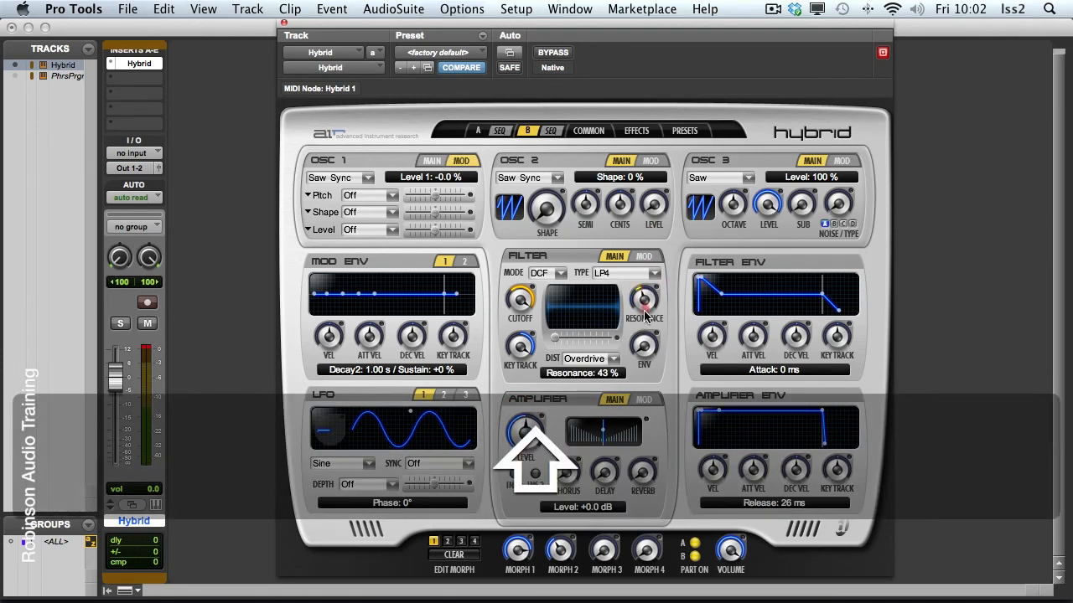